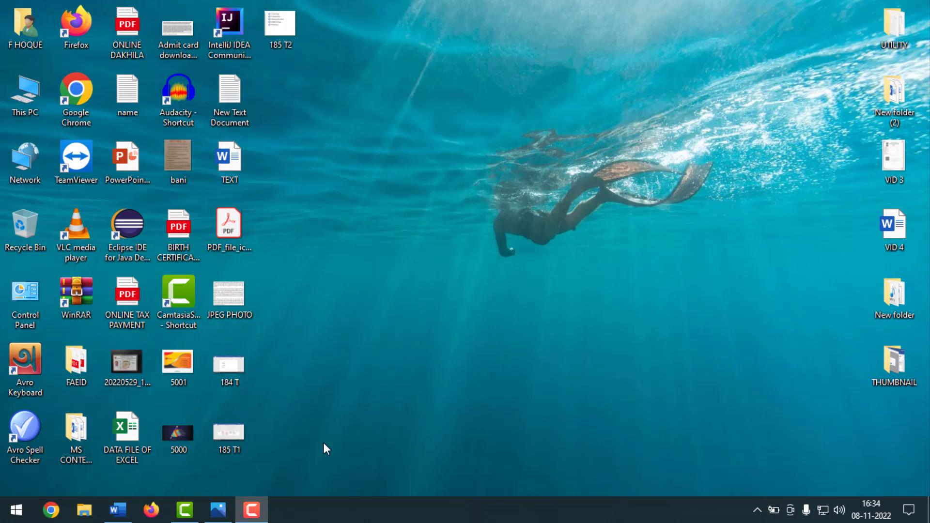
Look over the VID 3.jpg e-stamp scan, then return to the blank Word document
click(229, 501)
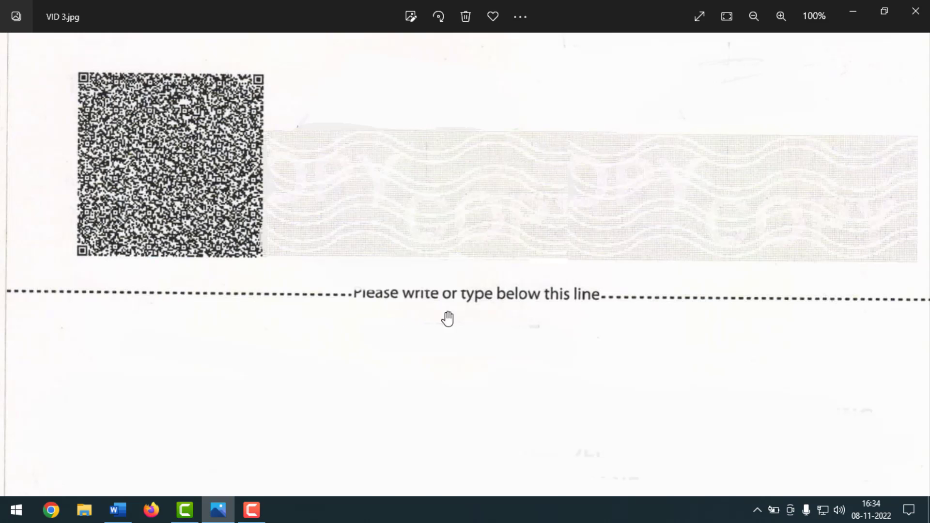
scroll(334, 382, down, 5)
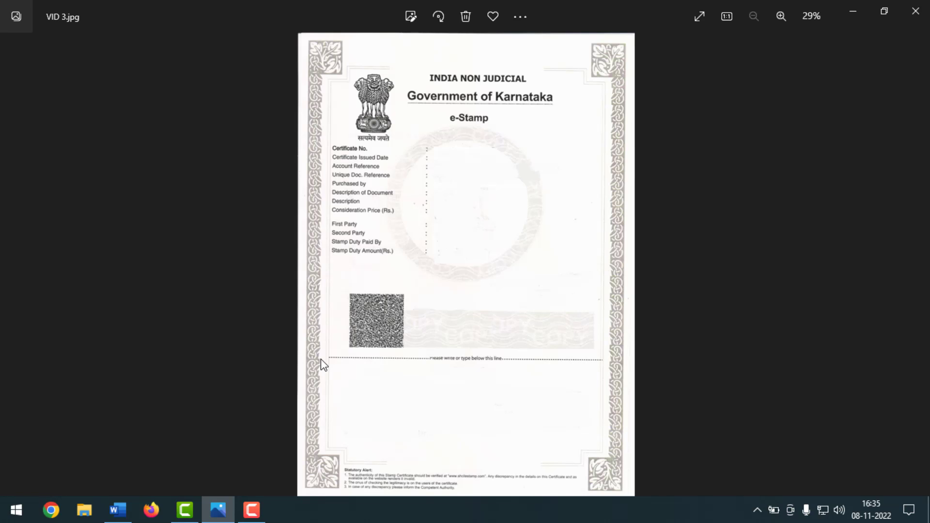
click(915, 11)
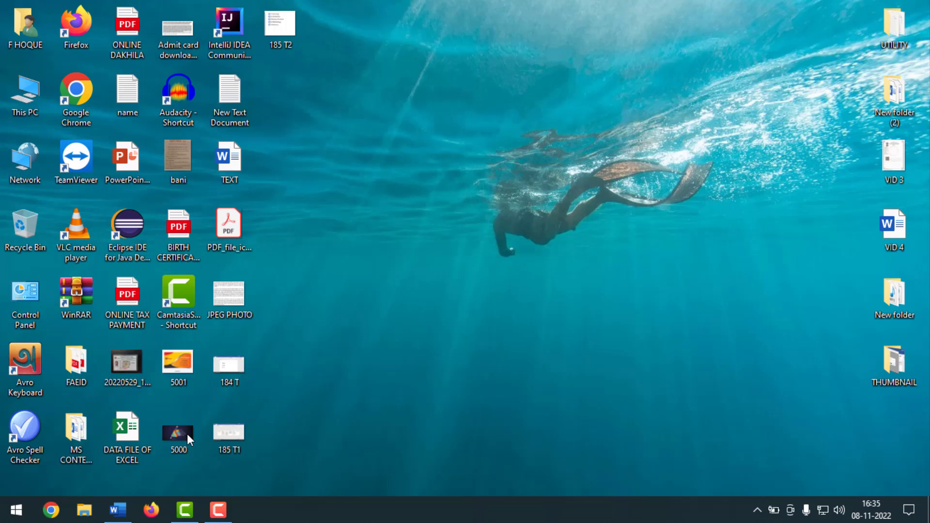
click(118, 509)
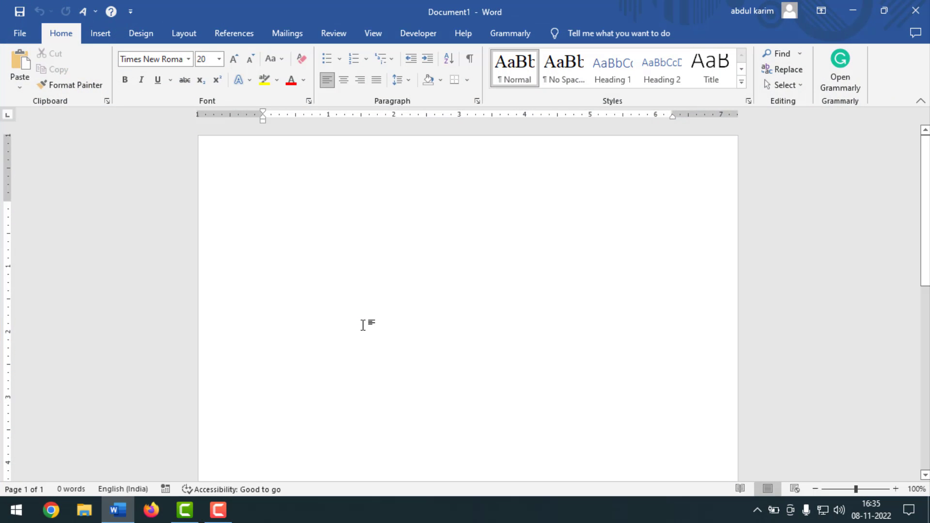
In Page Setup, set an 8.4" top margin applied to This point forward
key(alt)
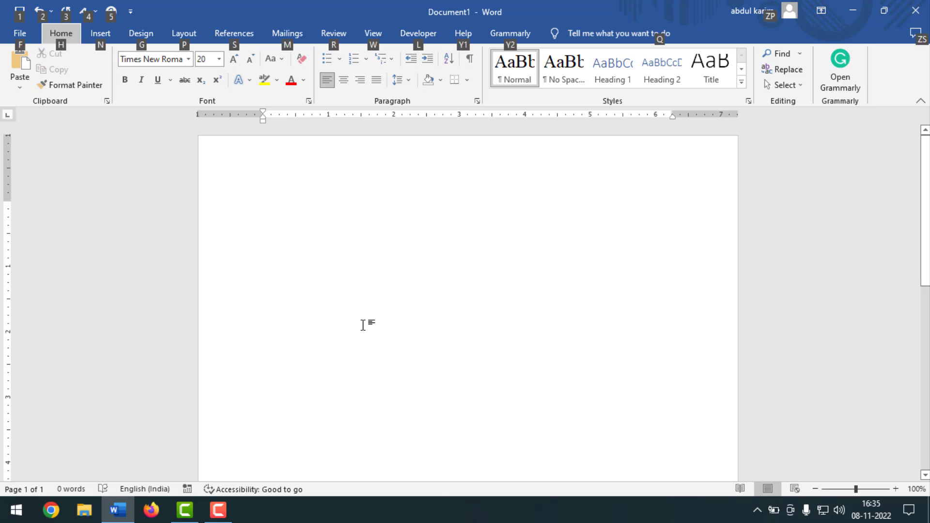
key(p)
key(Escape)
key(alt)
key(p)
key(s)
key(p)
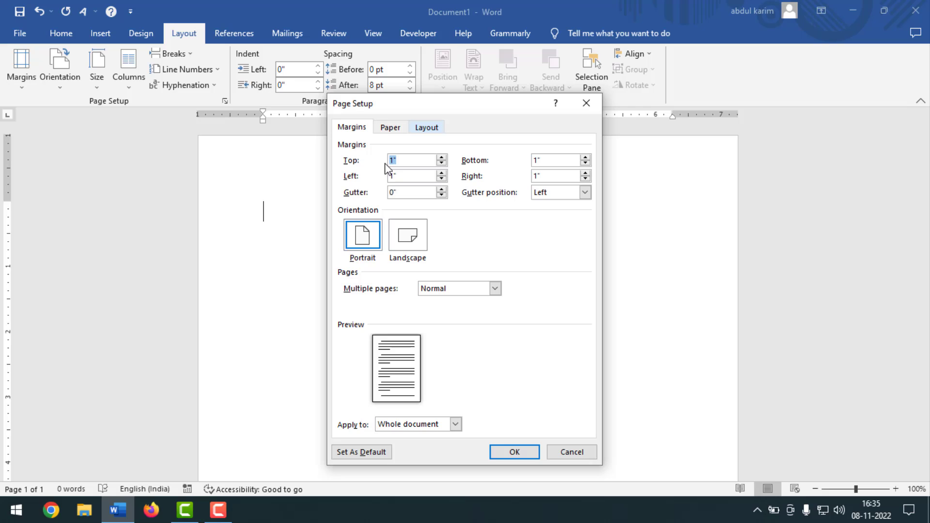
drag(453, 103, 581, 113)
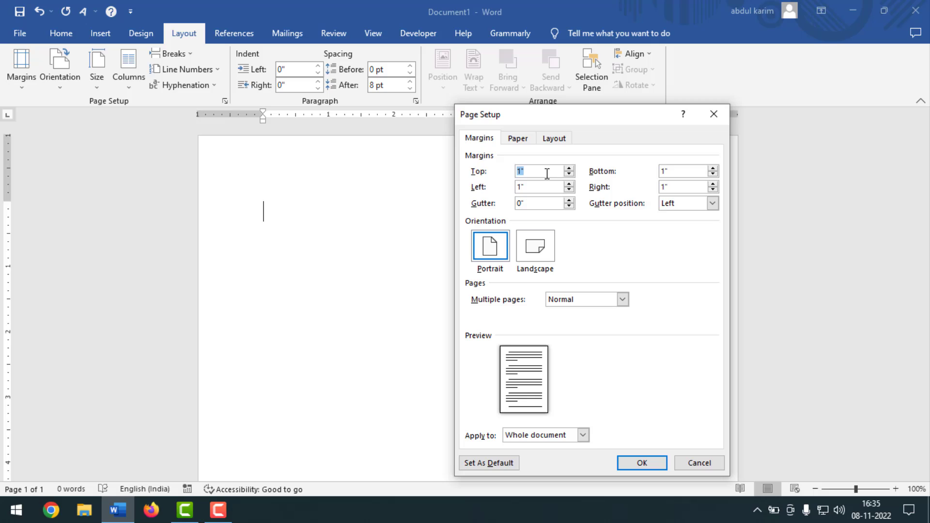
text(8.4)
click(583, 435)
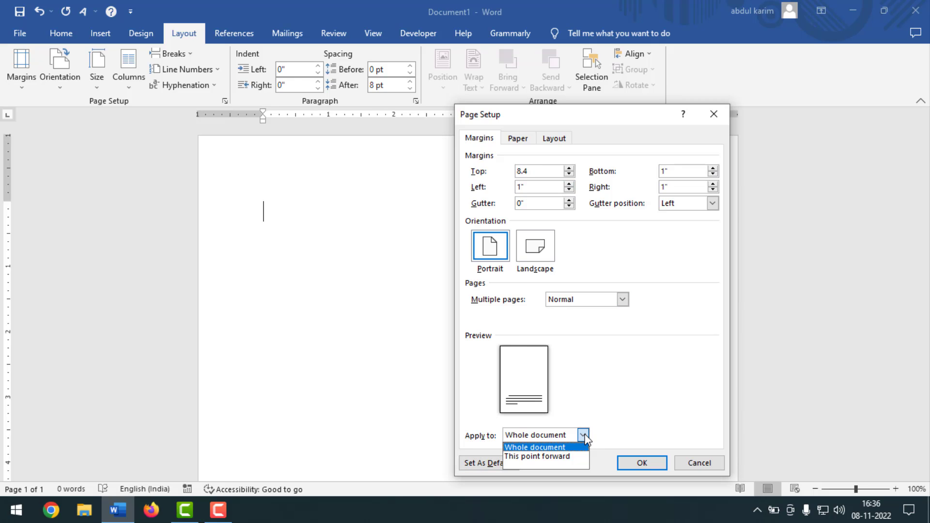
click(555, 456)
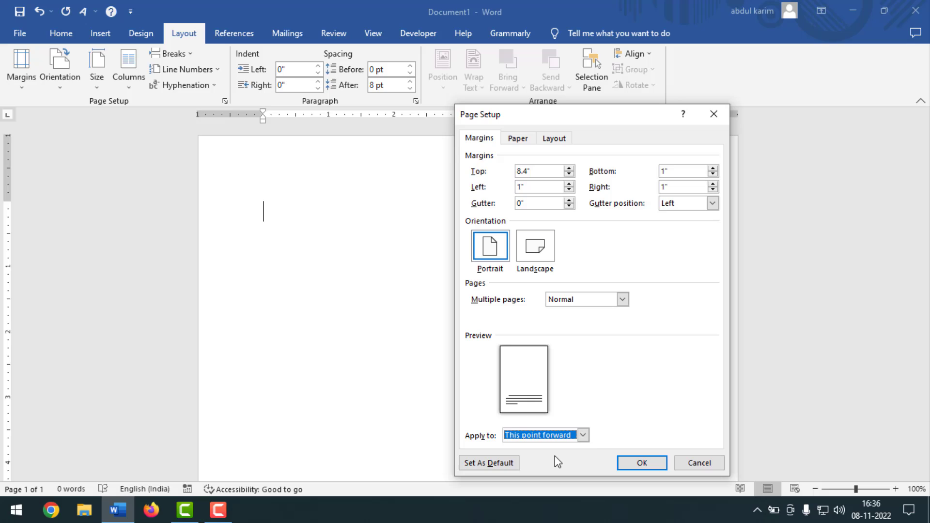
Confirm the 8.4-inch top margin and type lines of placeholder letters (HJK…, KJKJ;JKL;JLK;…)
click(635, 464)
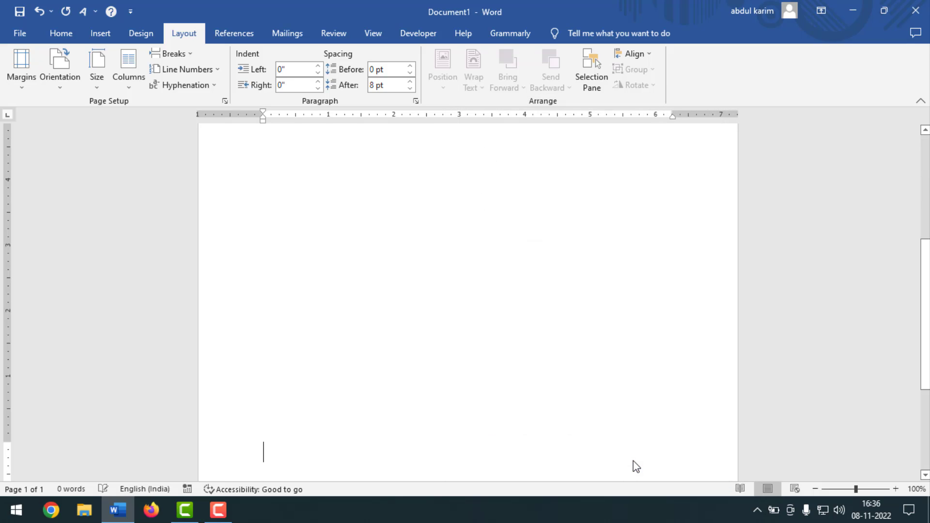
scroll(294, 409, down, 6)
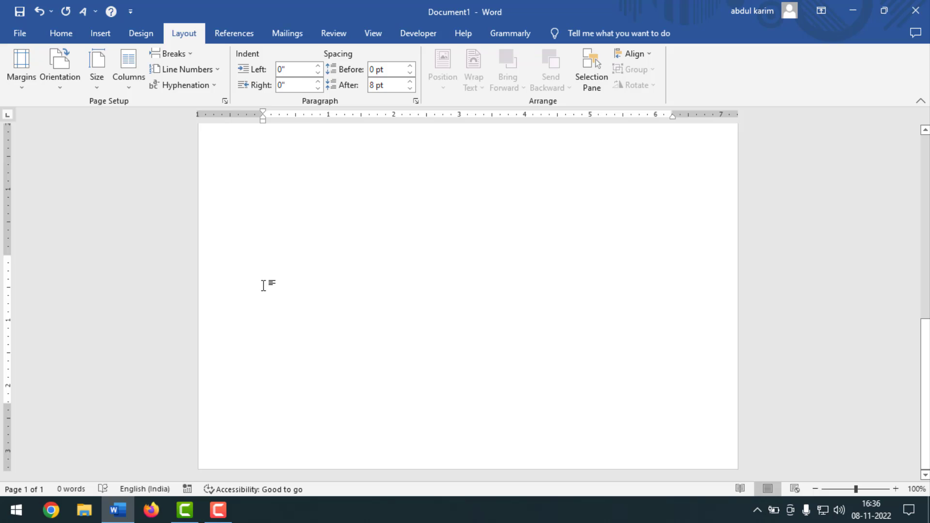
text(HJKHJKHJKHJKHJK)
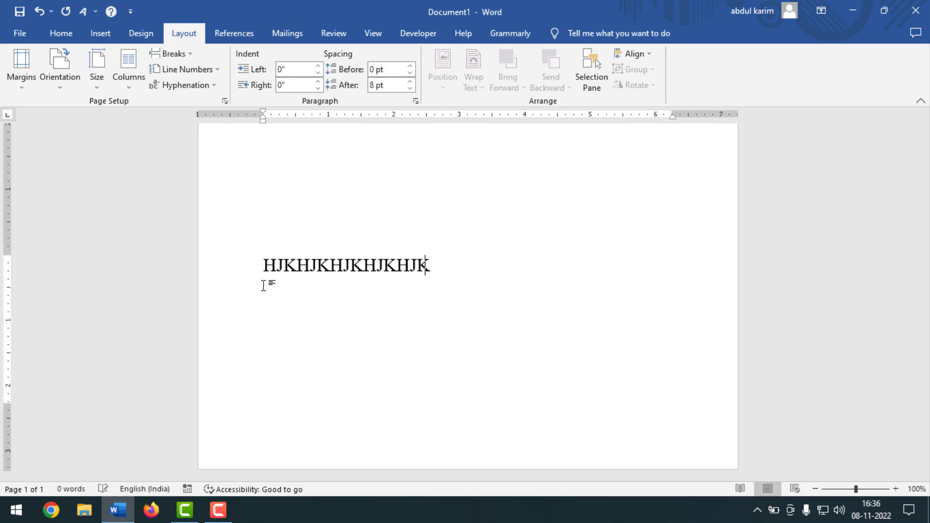
text(HJKJKHKJHKJHKJHKJHJKJKHJKHKLHKLJ)
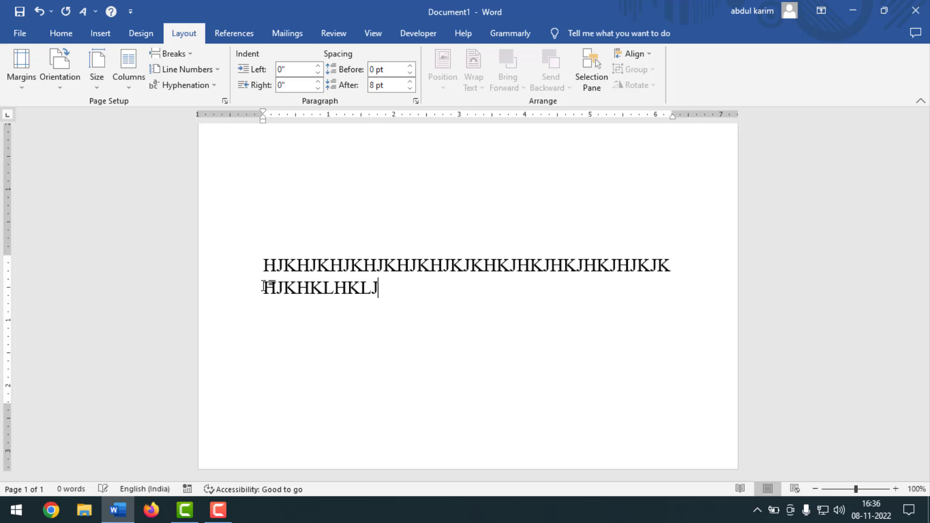
text(HKHKLKJHKHKHKLHKHKLHKHKHKJHKJHJKHJKKJH)
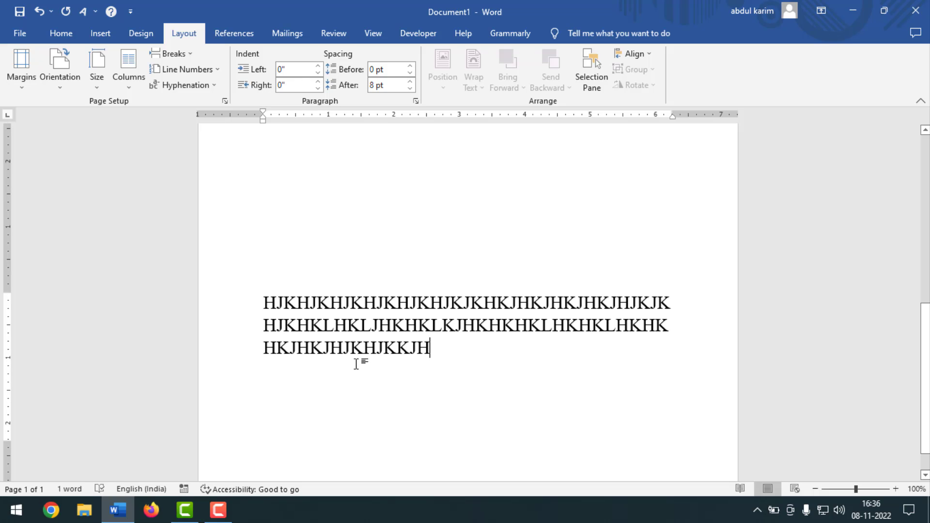
scroll(264, 293, down, 5)
scroll(264, 298, up, 1)
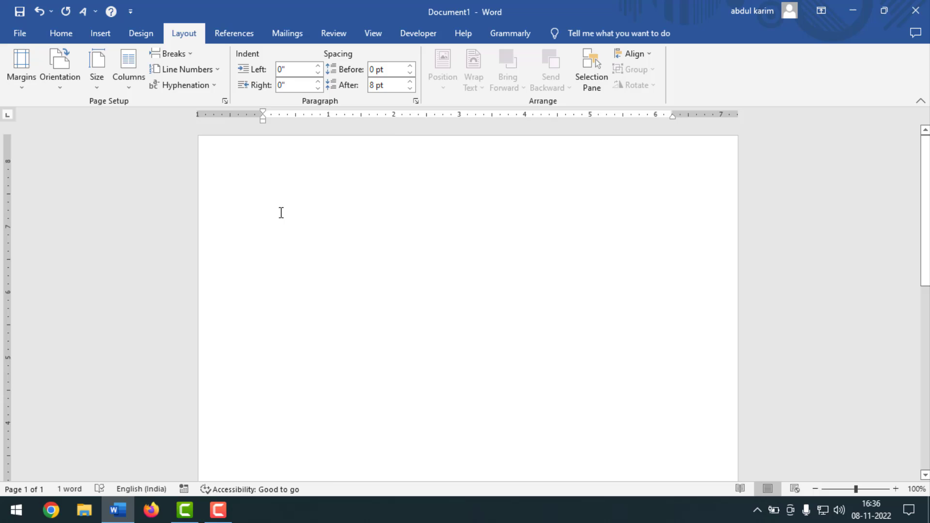
scroll(288, 221, down, 5)
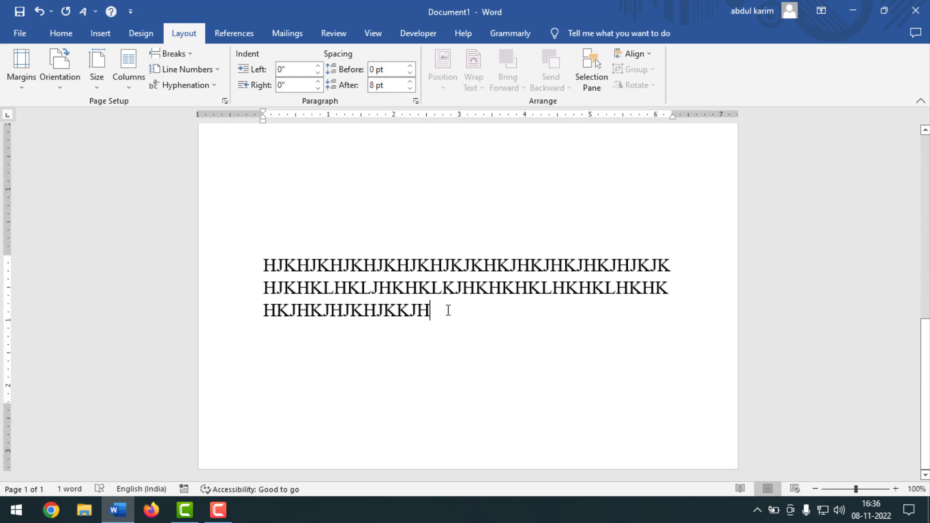
text(KJKJ;JKL;JLK;KJKLJJJ)
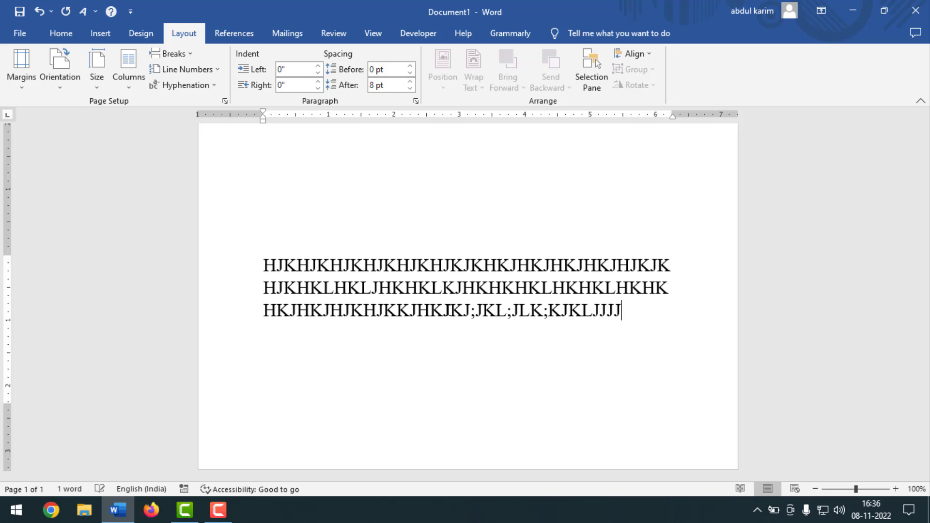
text(LJLKJKLJL;KJKLJKLJKLKLJKJKLJKLJKLJKLJKLJKLJKLJKLJKLJKLJKLJKLJKLJLKJLK;JKJKLJKJK)
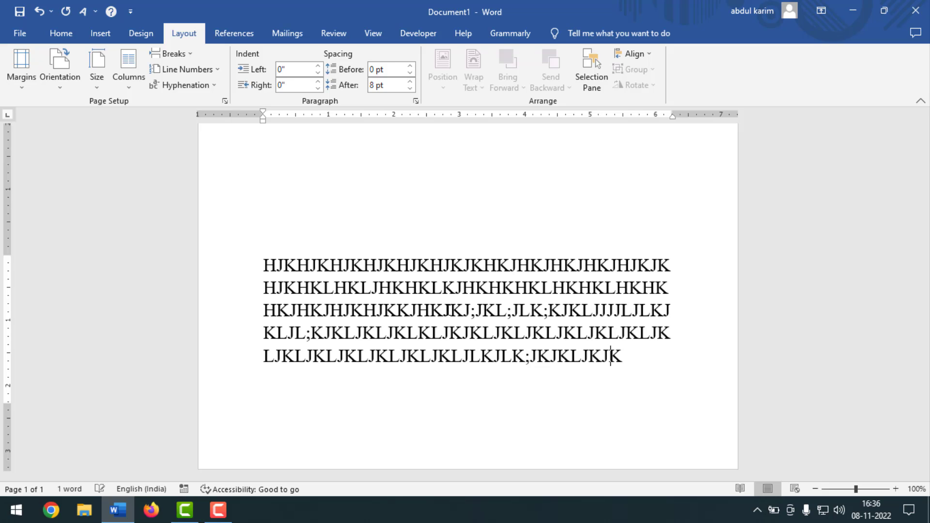
text(L)
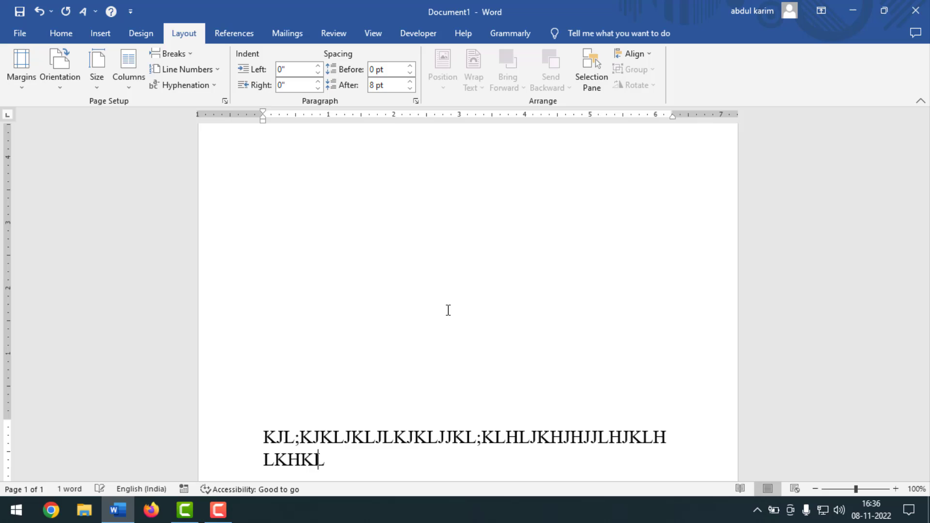
text(JKLJKJL;KJKLJKLJLKJKLJJKL;KLHLJKHJHJJLHJKLHLKHKLHKH)
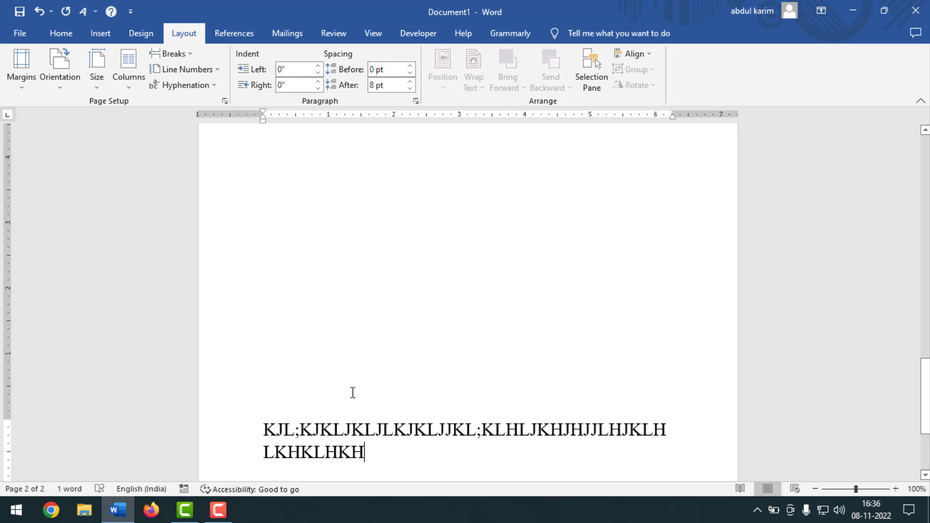
Add a page break, review both pages, and put the cursor after JLK; on page 1
key(ctrl+Return)
scroll(329, 346, up, 2)
scroll(329, 346, down, 1)
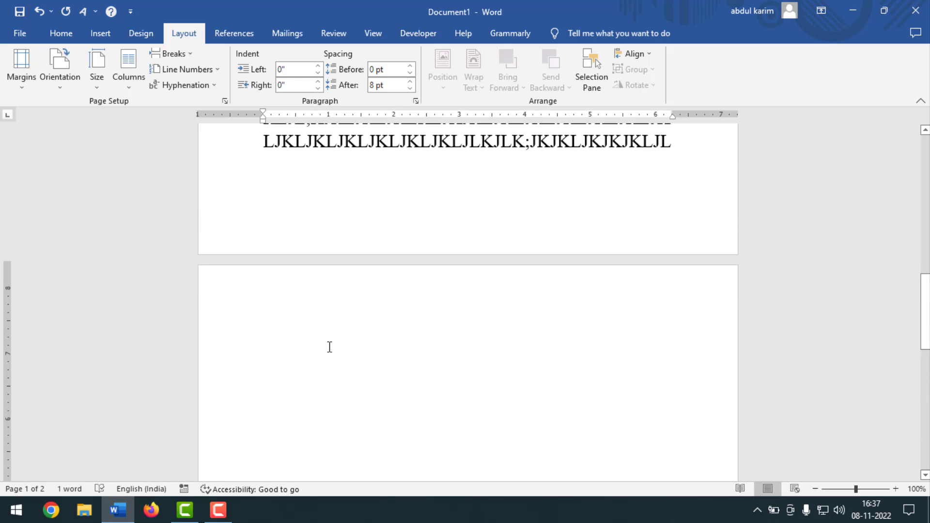
scroll(329, 346, down, 10)
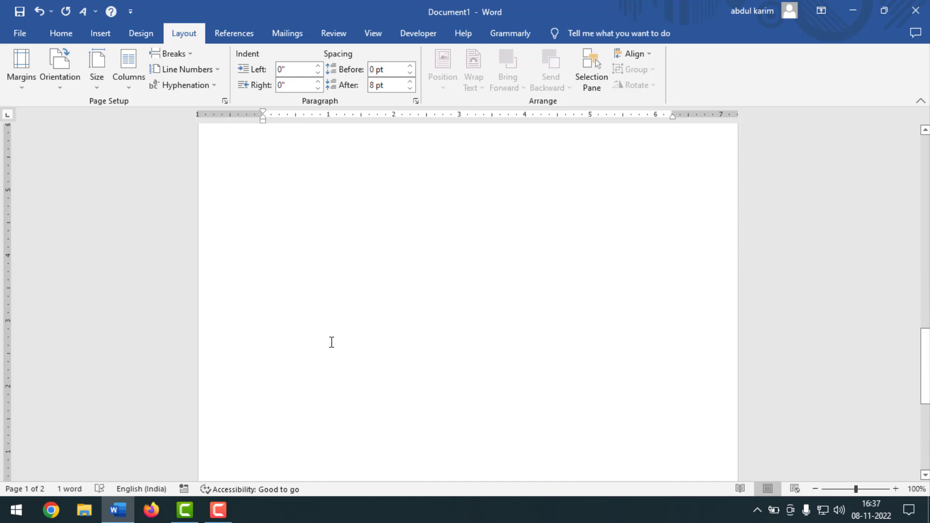
scroll(325, 366, down, 2)
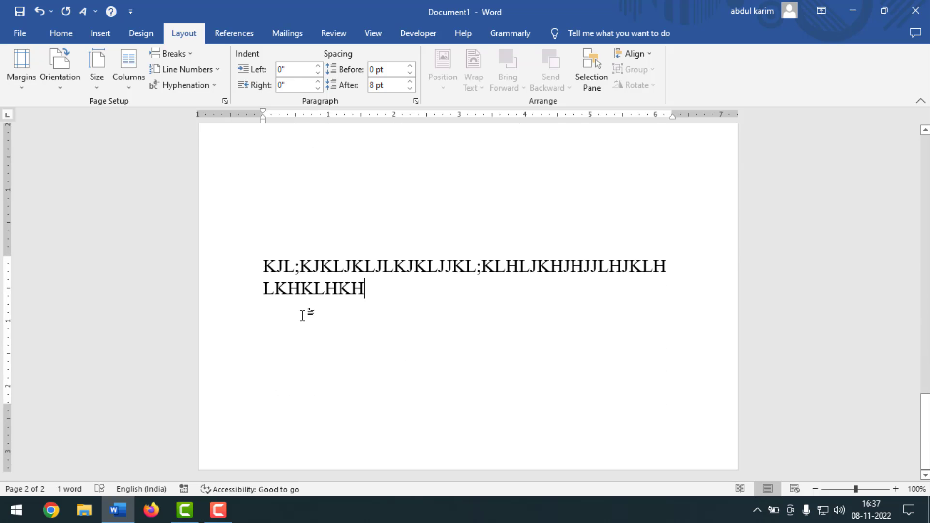
scroll(303, 312, up, 5)
scroll(344, 357, up, 3)
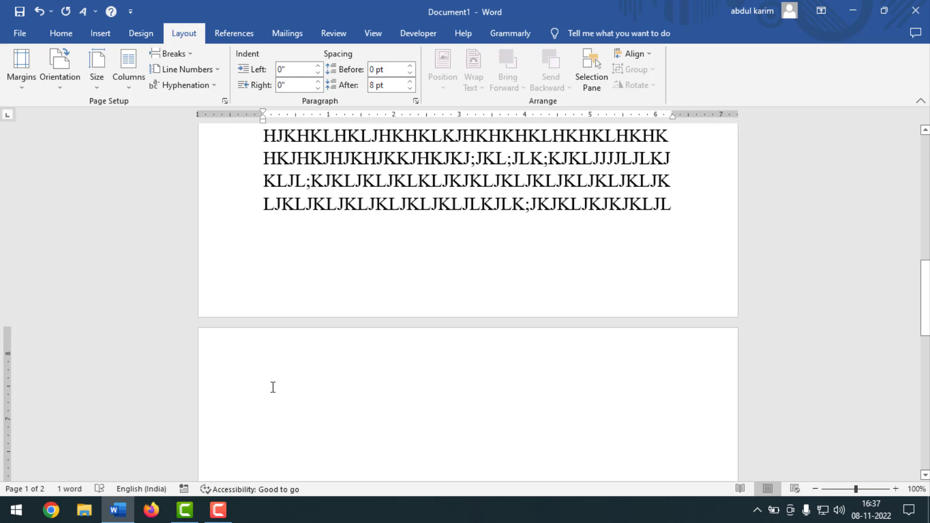
scroll(273, 386, down, 3)
scroll(703, 251, up, 4)
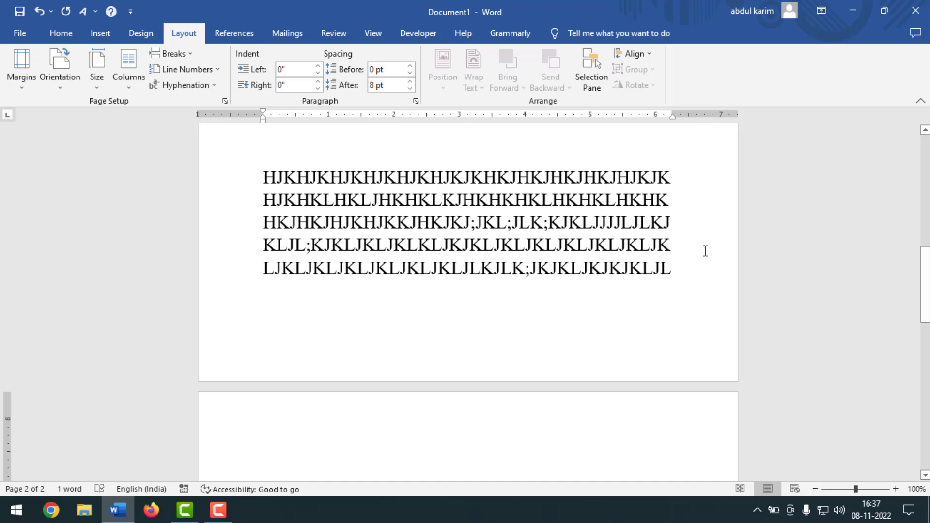
click(668, 279)
scroll(344, 368, down, 6)
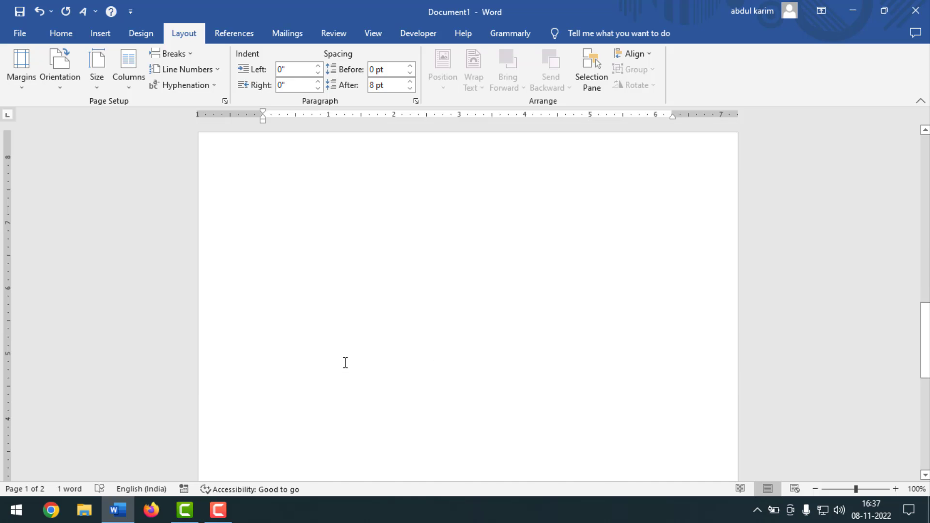
Undo the last change to remove the text after JLK; on page 1
key(ctrl+z)
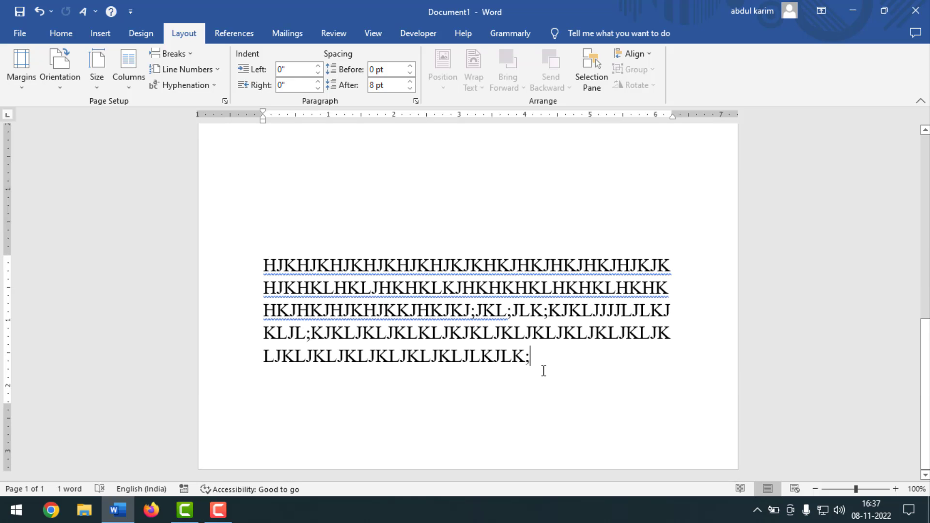
scroll(546, 375, up, 1)
scroll(538, 375, down, 5)
Set 1.5" top and bottom margins in Page Setup, applied to This point forward
key(alt)
key(p)
key(s)
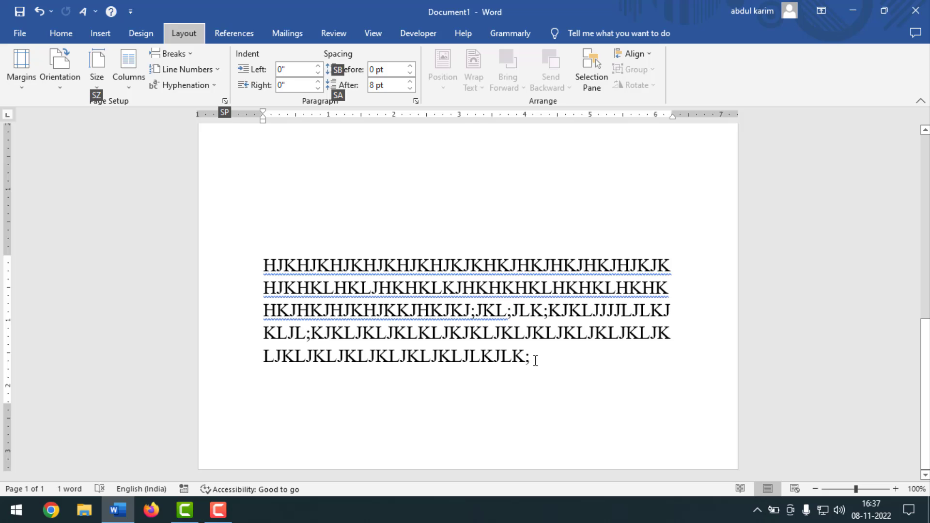
key(p)
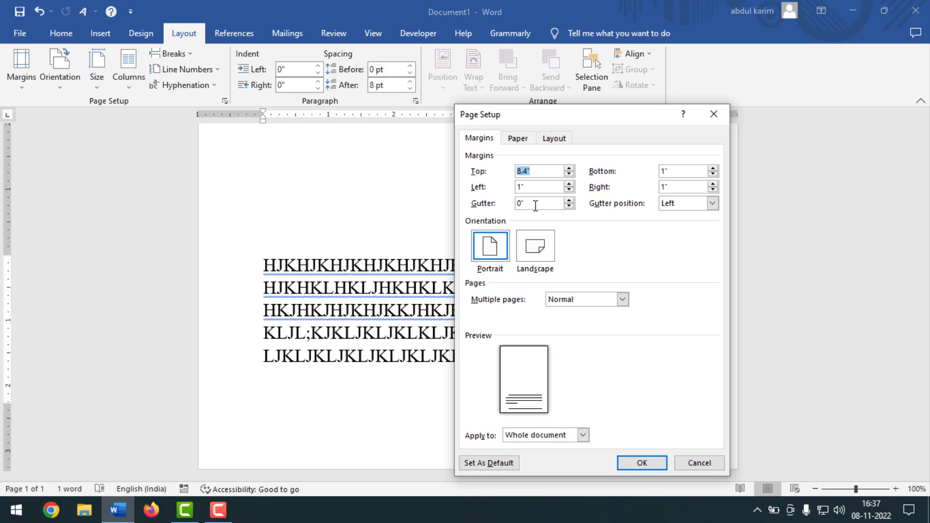
drag(589, 125, 545, 116)
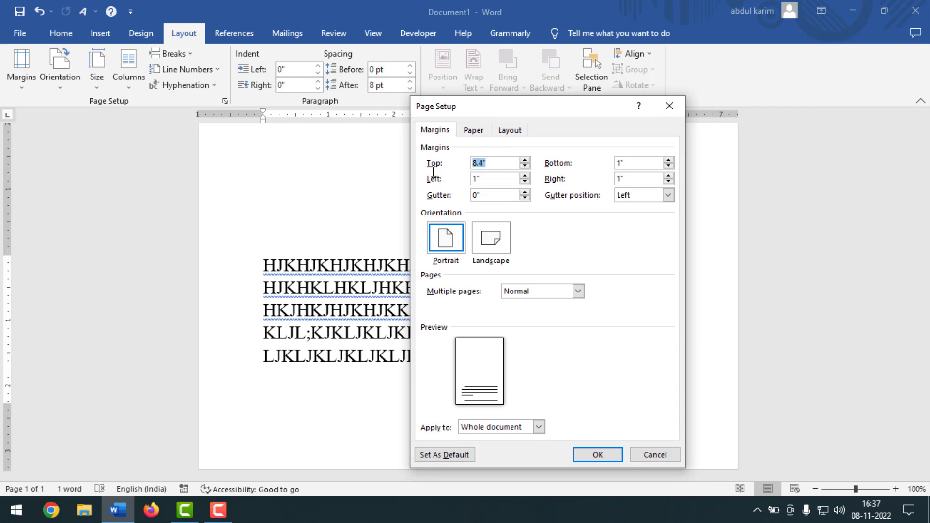
text(1.5)
key(Tab)
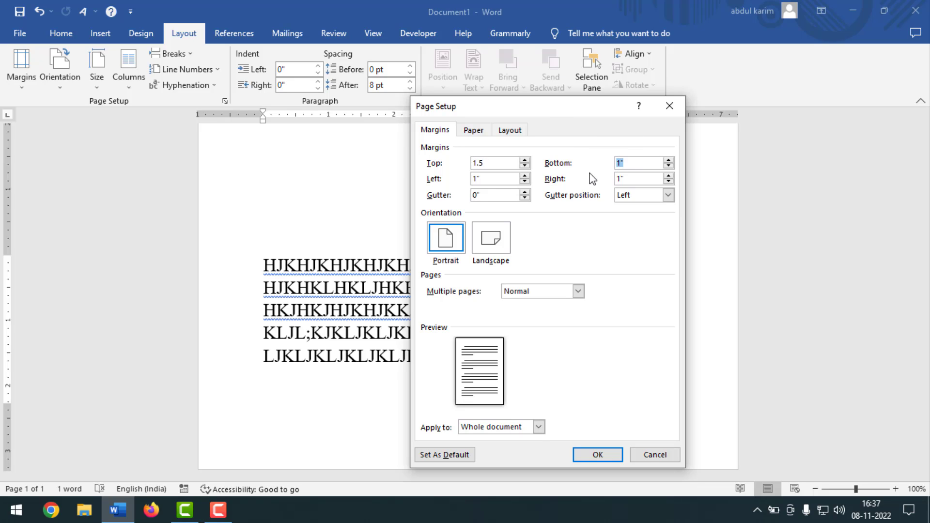
text(1.5)
click(538, 428)
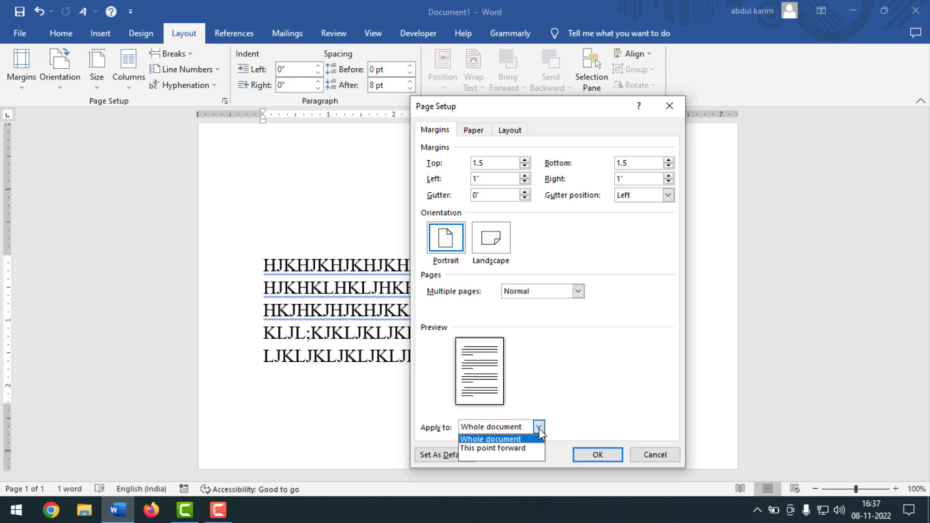
click(513, 448)
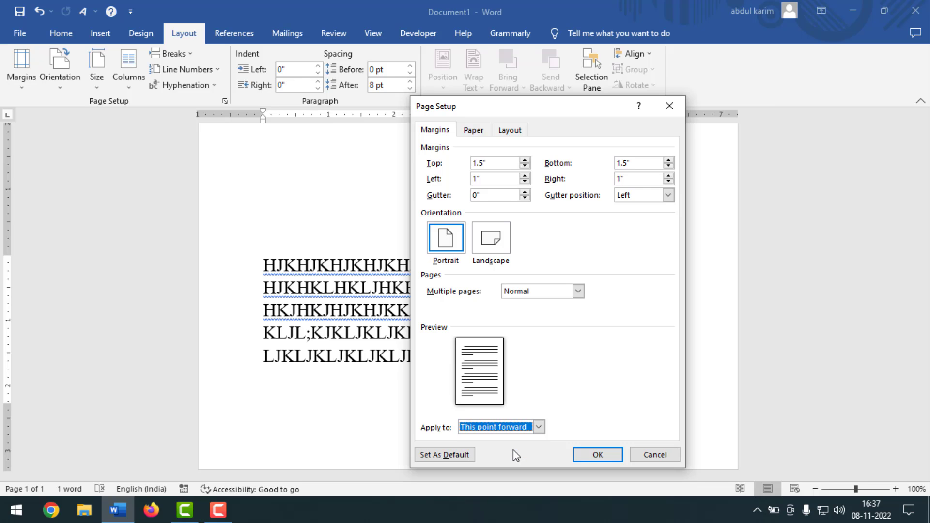
click(597, 454)
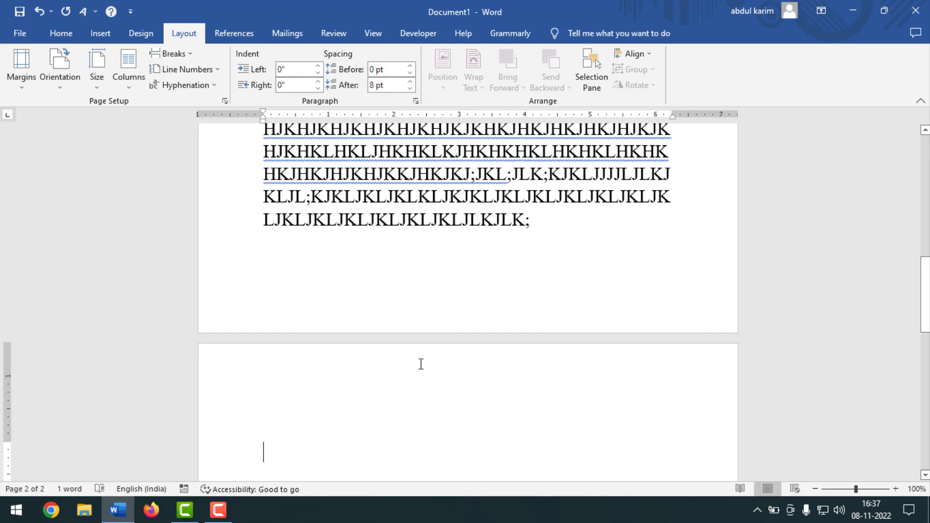
scroll(421, 365, down, 3)
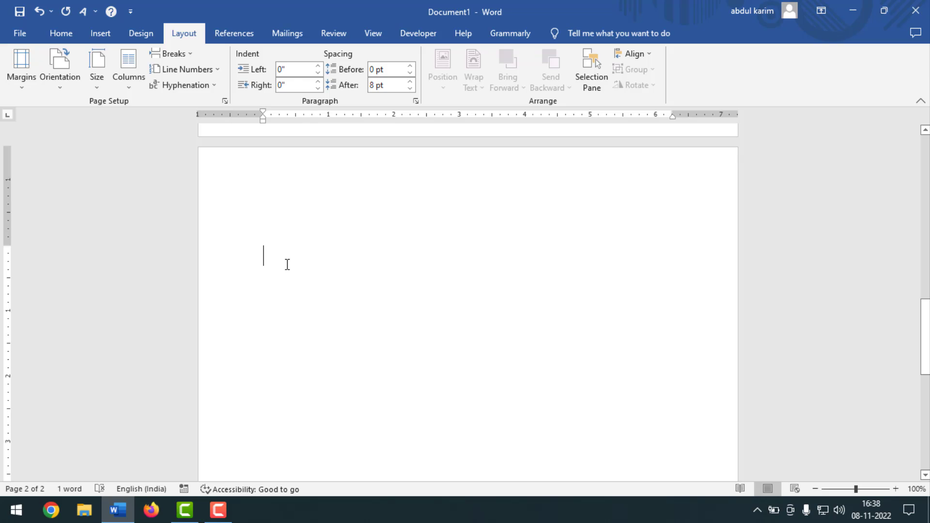